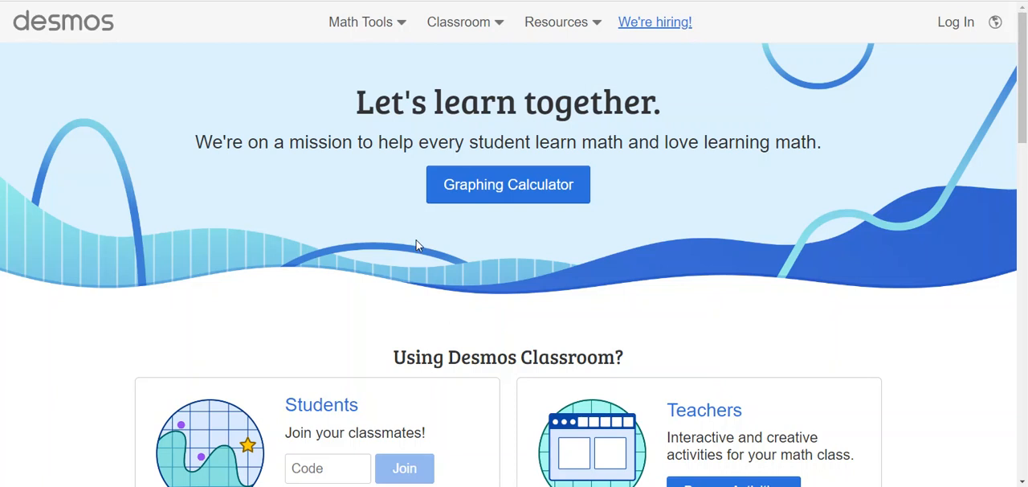
# - Open the Graphing Calculator and graph the equation y = −3|x − 2| + 3
pyautogui.click(523, 202)
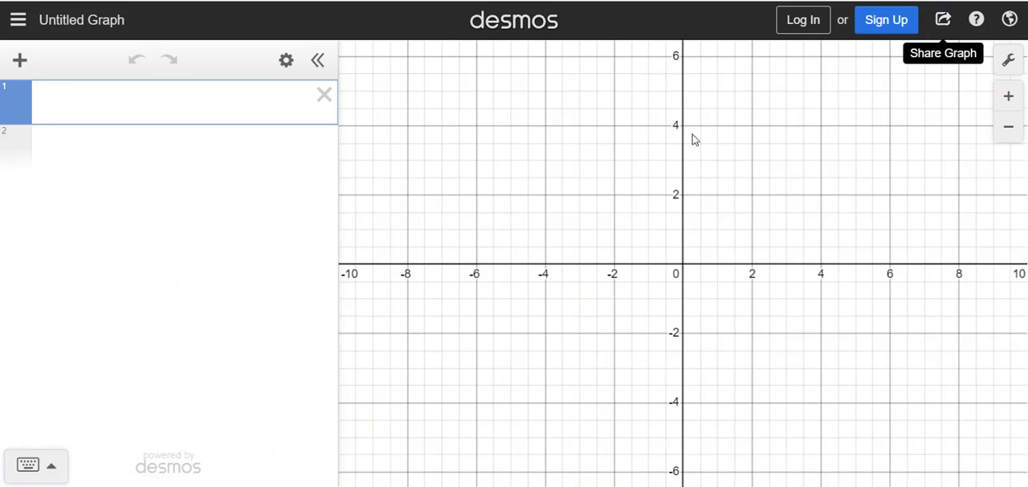
pyautogui.write('y=-3|x-2|+3')
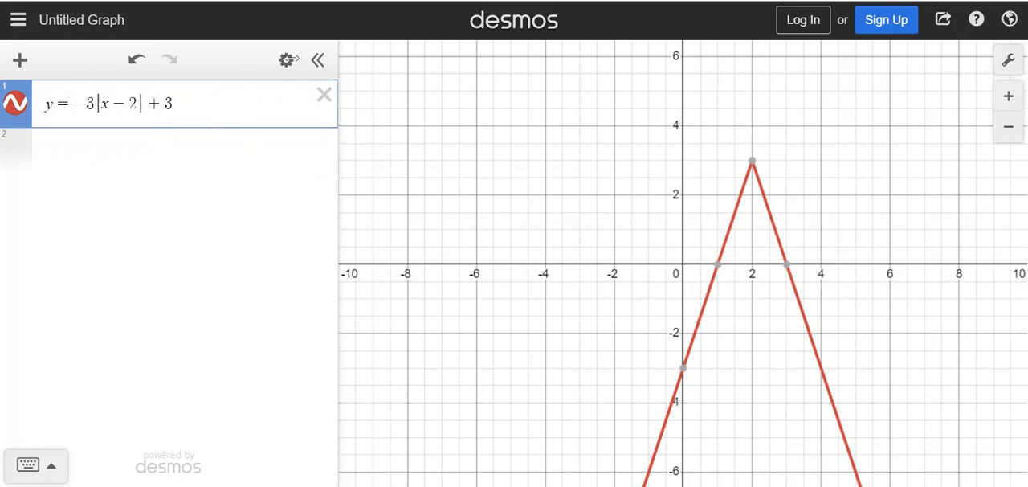
pyautogui.click(751, 163)
# - Set the line thickness of the absolute value graph to 5
pyautogui.click(285, 63)
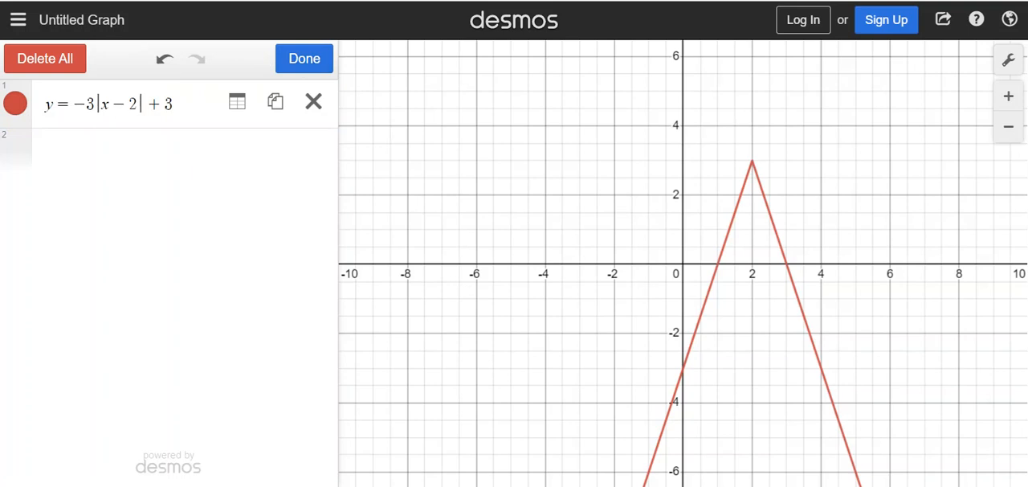
pyautogui.click(14, 105)
pyautogui.click(82, 154)
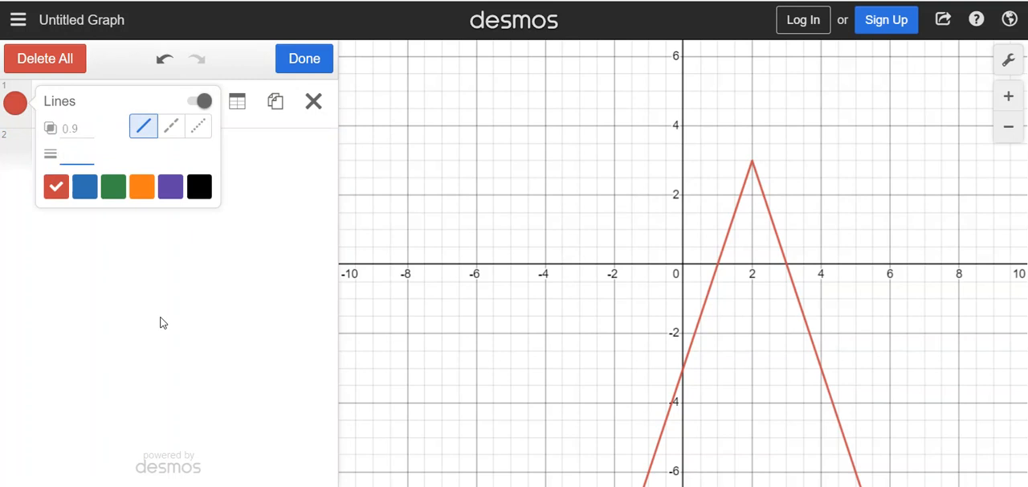
pyautogui.write('5')
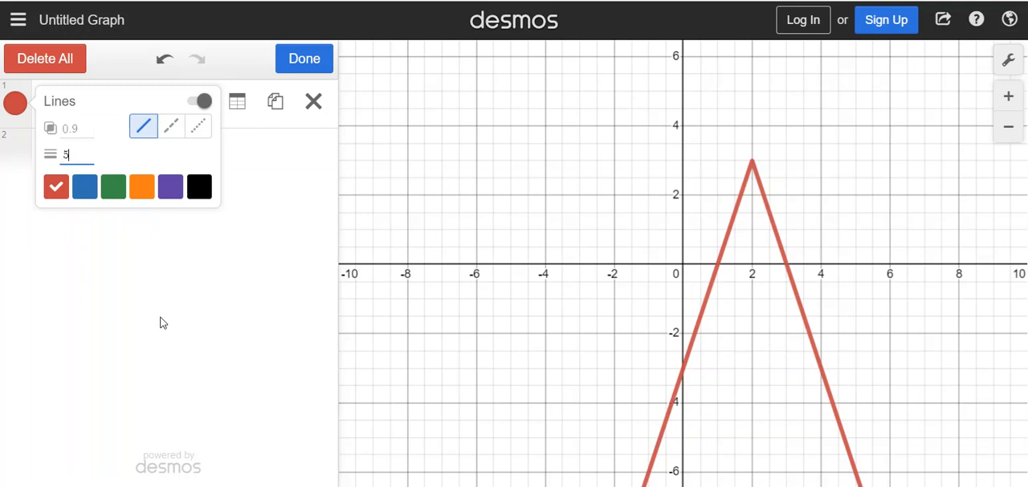
pyautogui.click(176, 332)
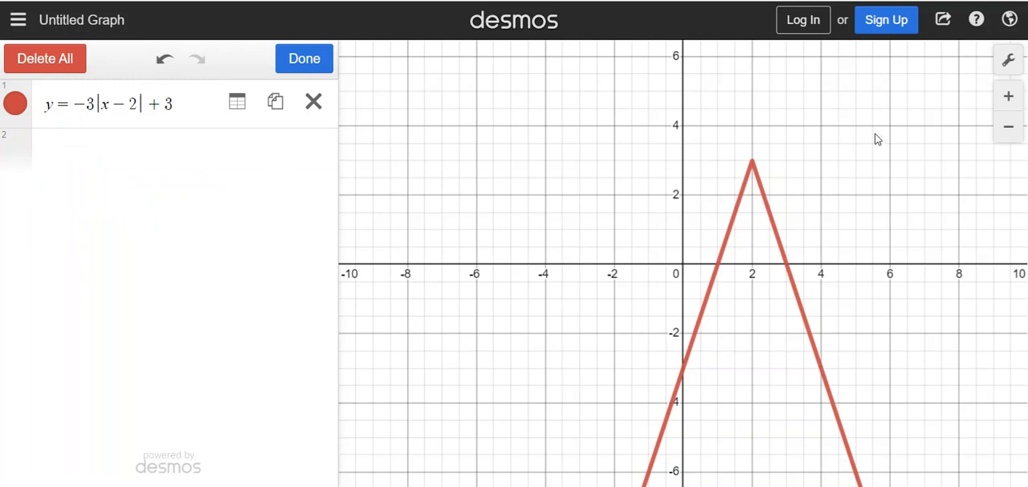
# - Set the step of both the x-axis and y-axis to 1 and turn off the minor gridlines
pyautogui.click(1010, 64)
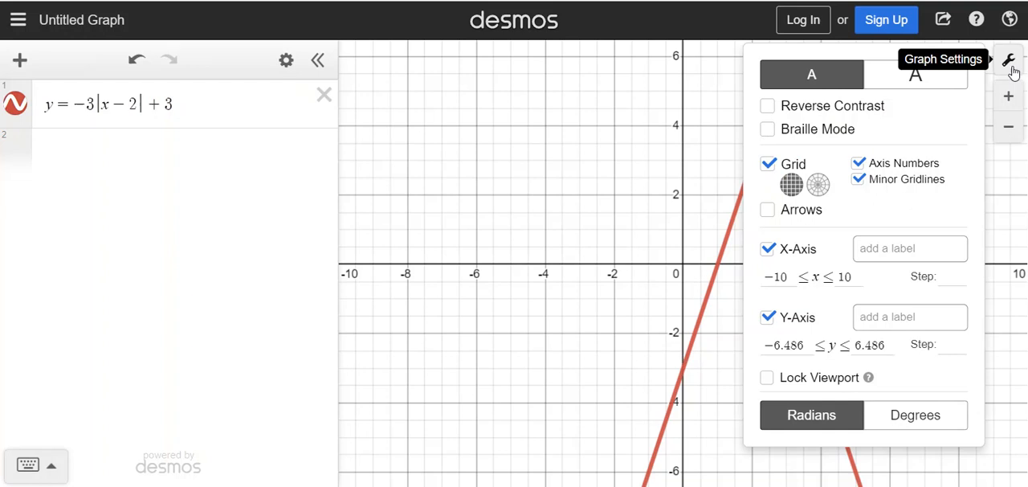
pyautogui.click(952, 273)
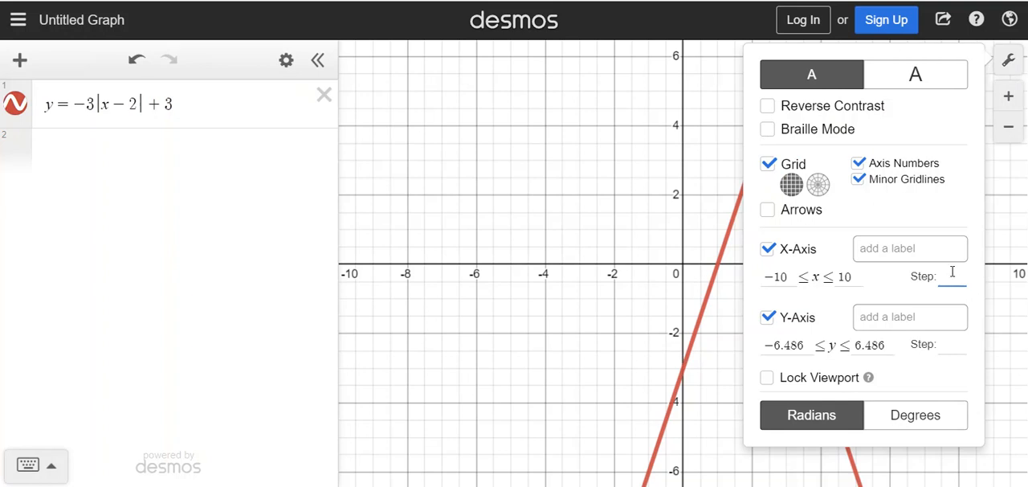
pyautogui.write('1')
pyautogui.click(949, 345)
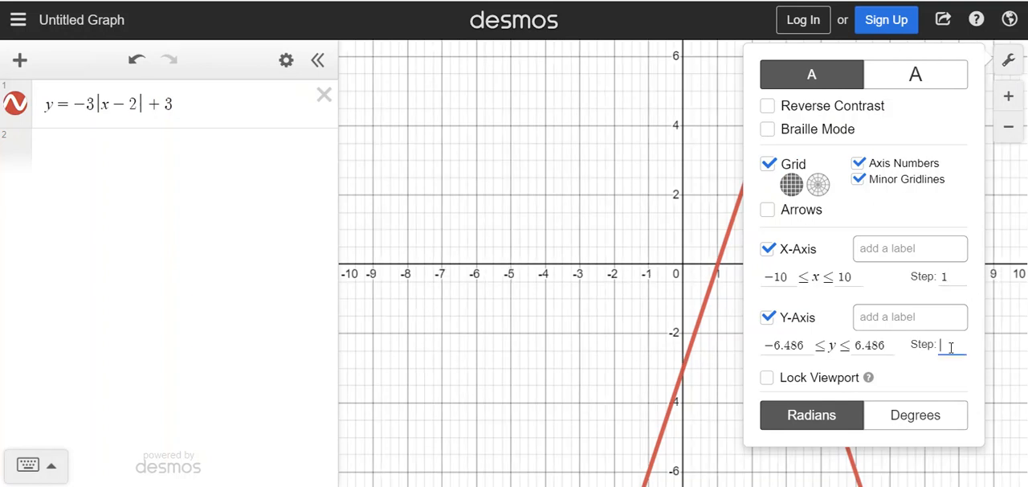
pyautogui.write('1')
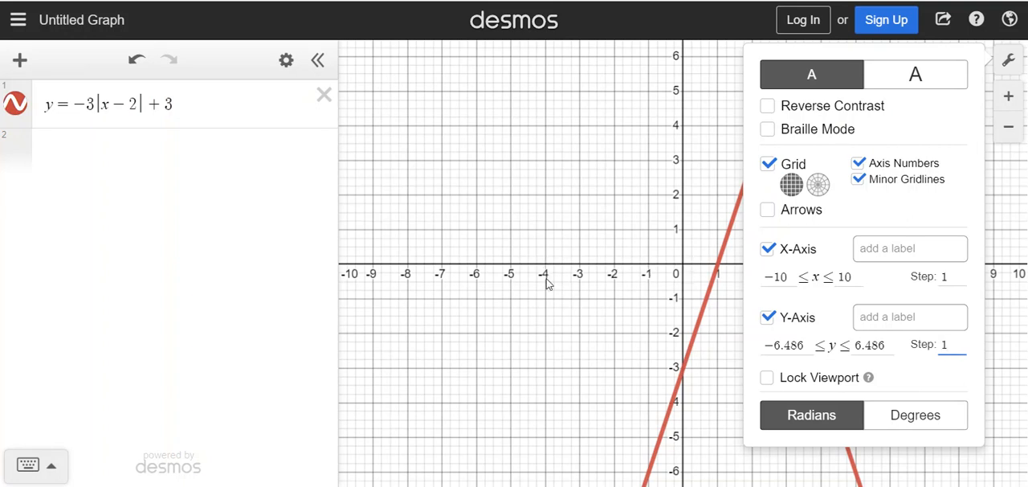
pyautogui.click(858, 180)
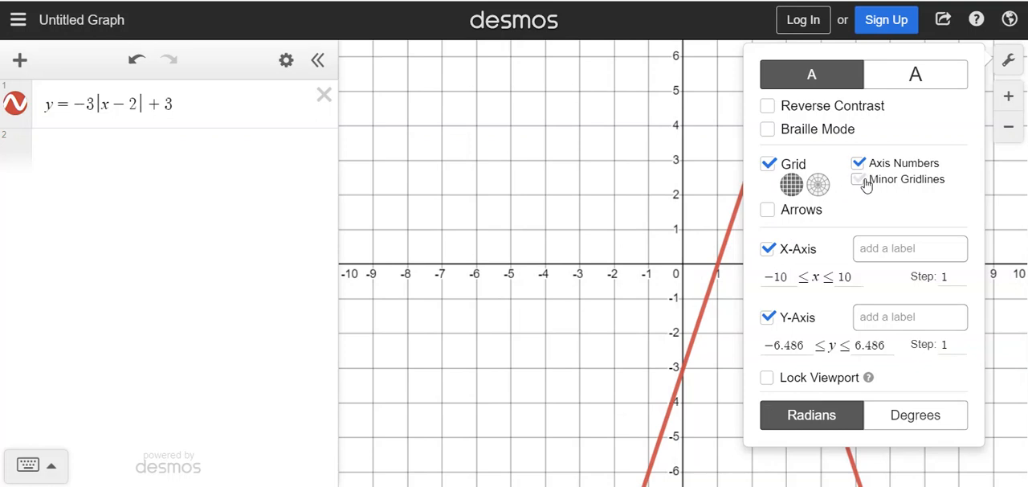
pyautogui.click(675, 364)
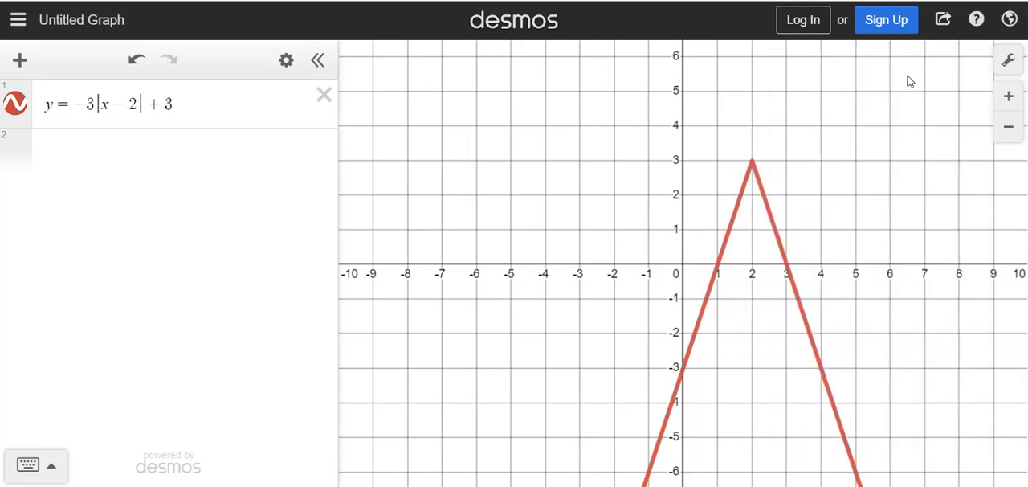
# - Start exporting the graph as an image and set its size to Large Square
pyautogui.click(943, 24)
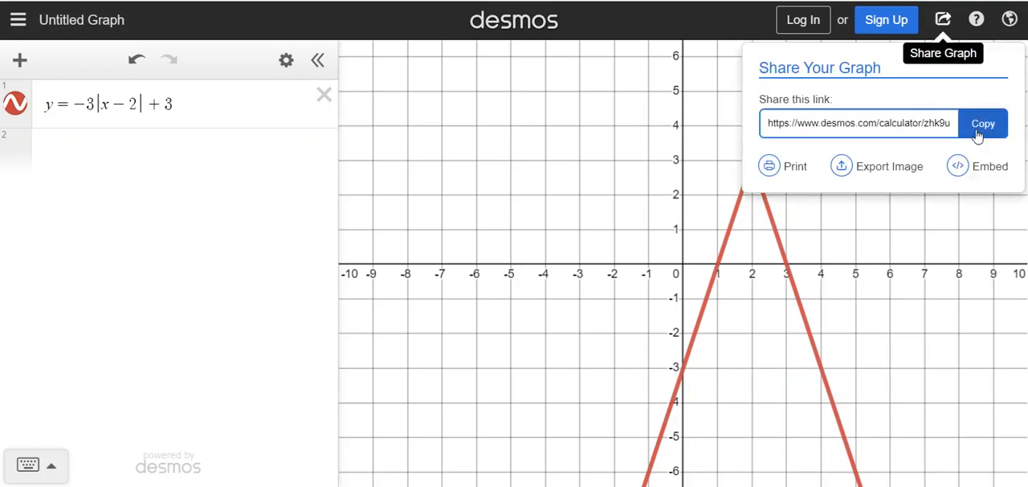
pyautogui.click(897, 172)
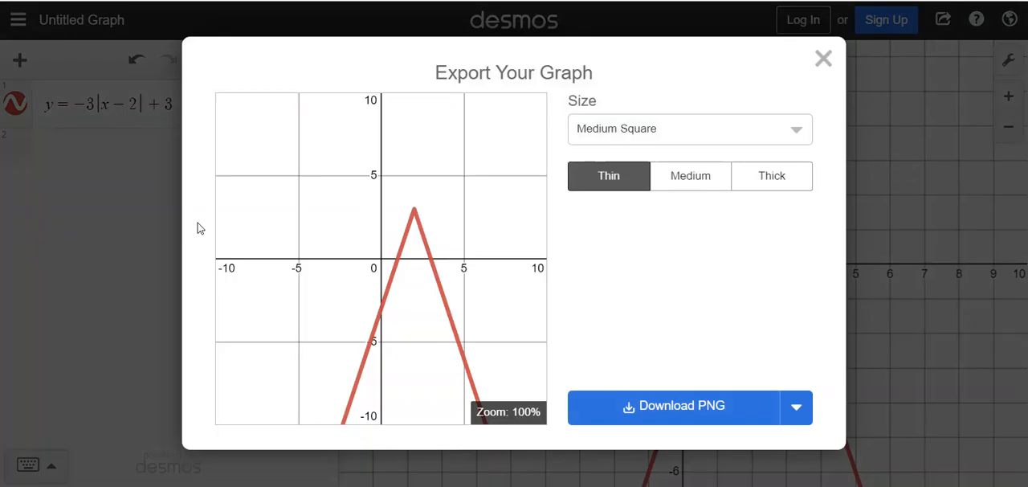
pyautogui.click(630, 135)
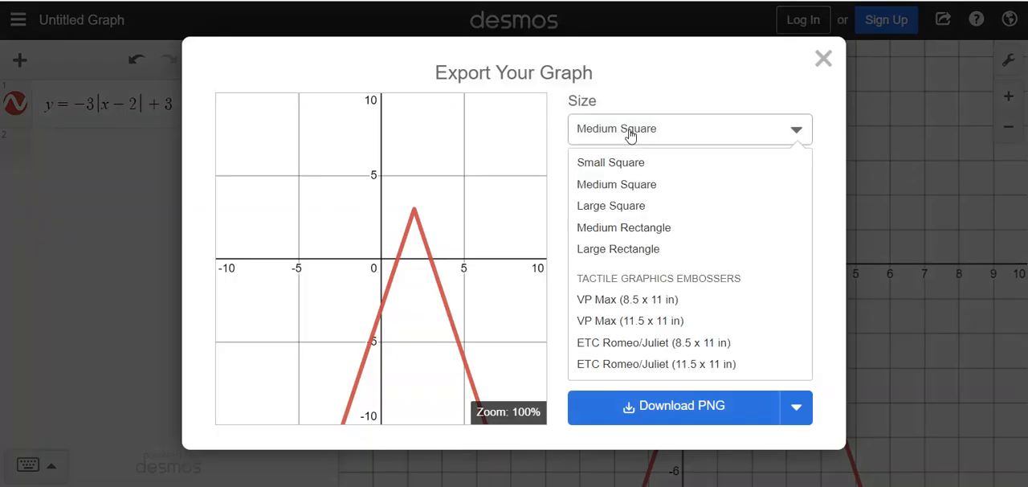
pyautogui.click(631, 206)
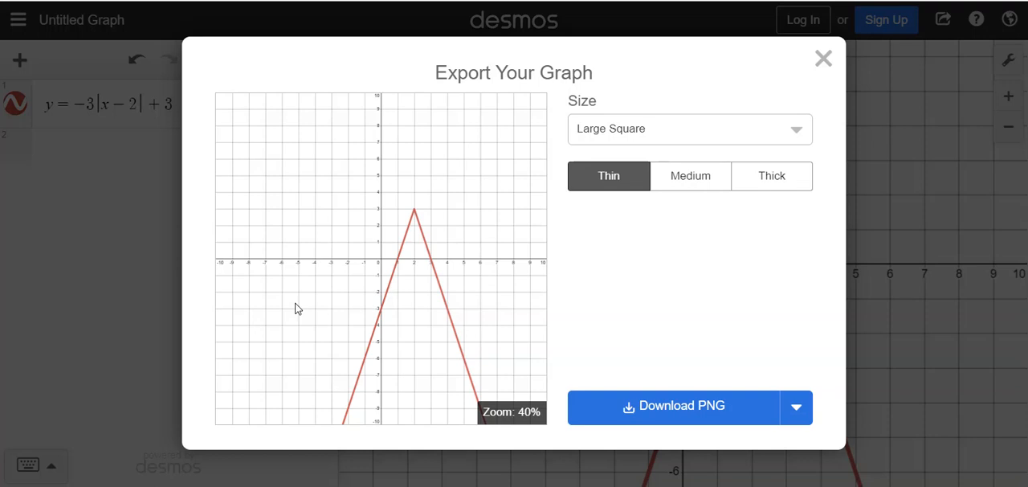
# - Compare the Thin, Medium and Thick options in the export preview, ending on Thin with the Large Square size
pyautogui.click(691, 183)
pyautogui.click(781, 185)
pyautogui.click(609, 177)
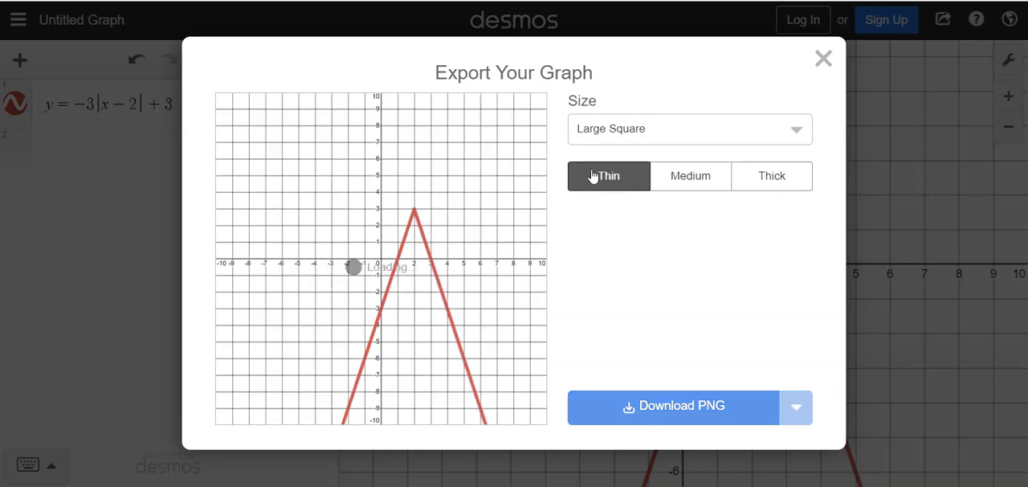
pyautogui.click(697, 183)
pyautogui.click(765, 187)
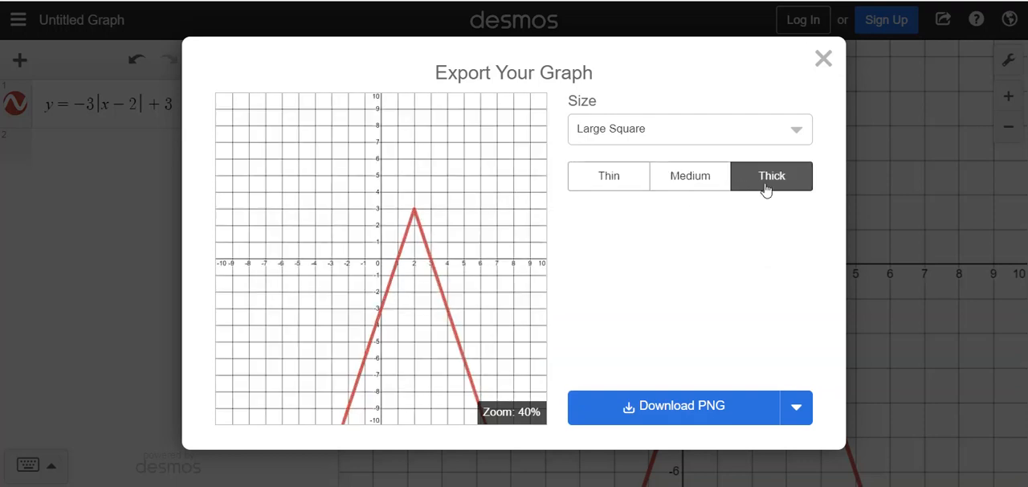
pyautogui.click(695, 189)
pyautogui.click(615, 187)
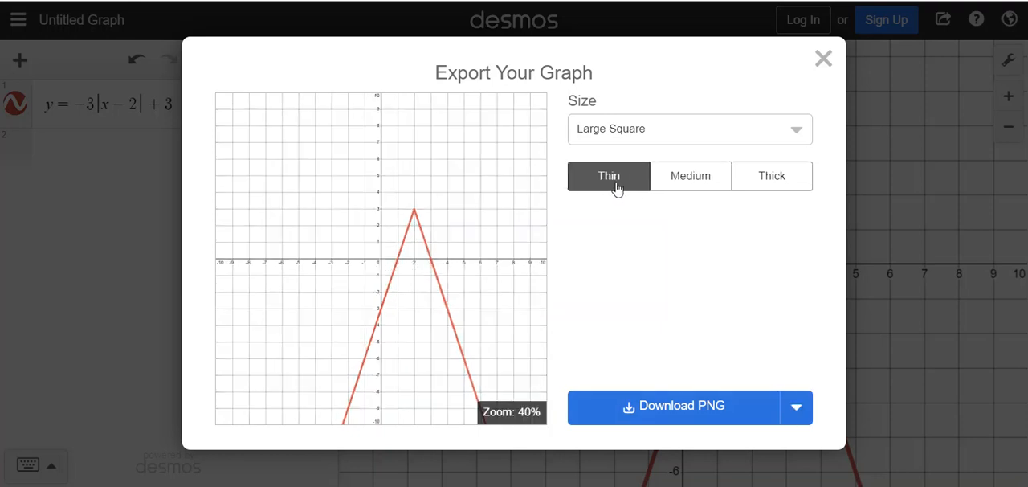
pyautogui.click(670, 186)
pyautogui.click(587, 186)
pyautogui.click(681, 142)
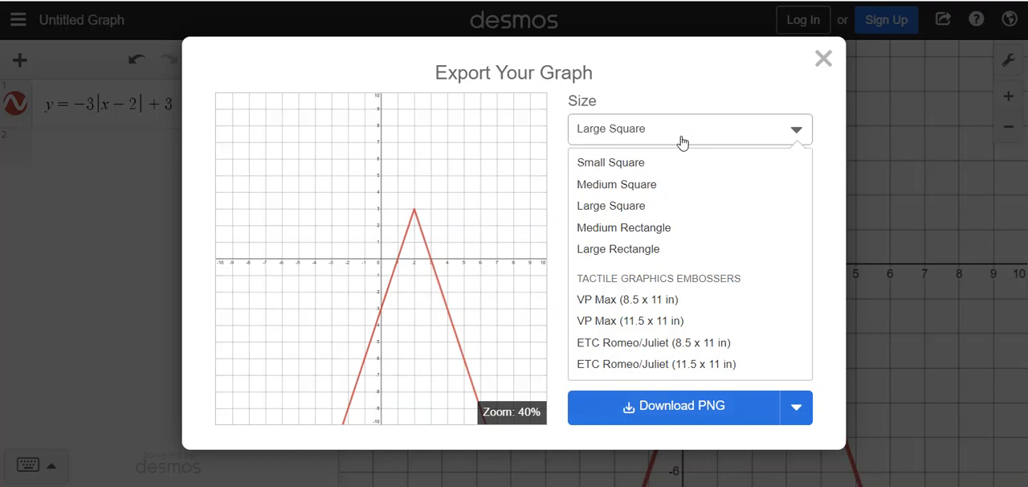
pyautogui.click(681, 142)
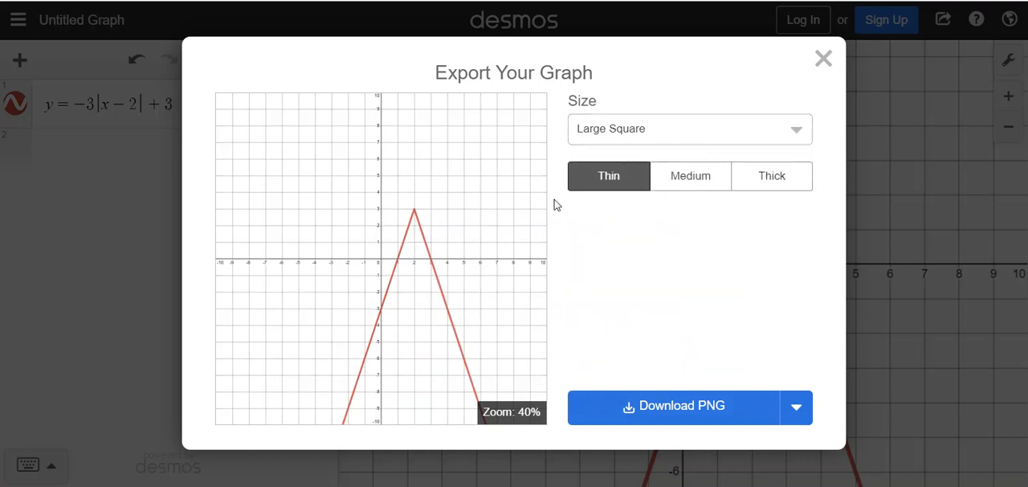
# - Download the graph as a PNG, view the downloaded image and close it
pyautogui.click(677, 406)
pyautogui.click(112, 469)
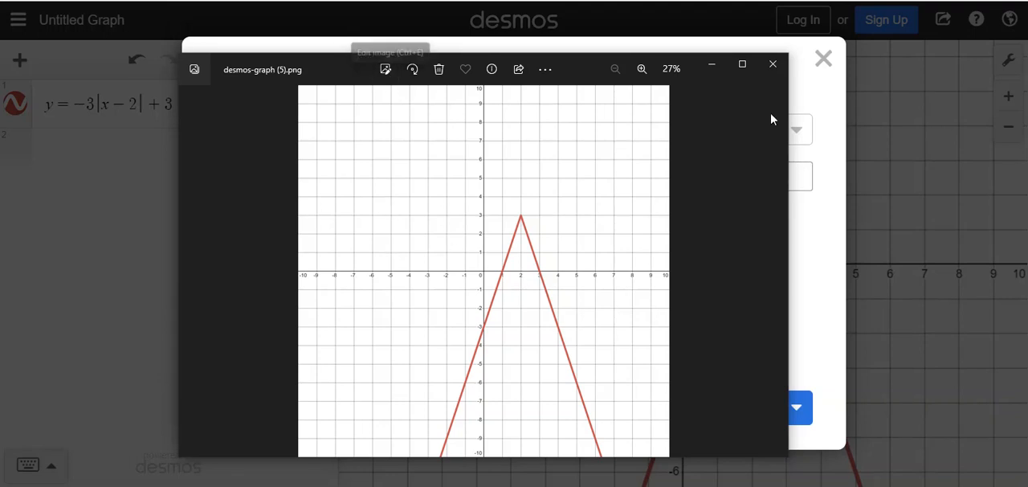
pyautogui.click(772, 64)
pyautogui.click(642, 135)
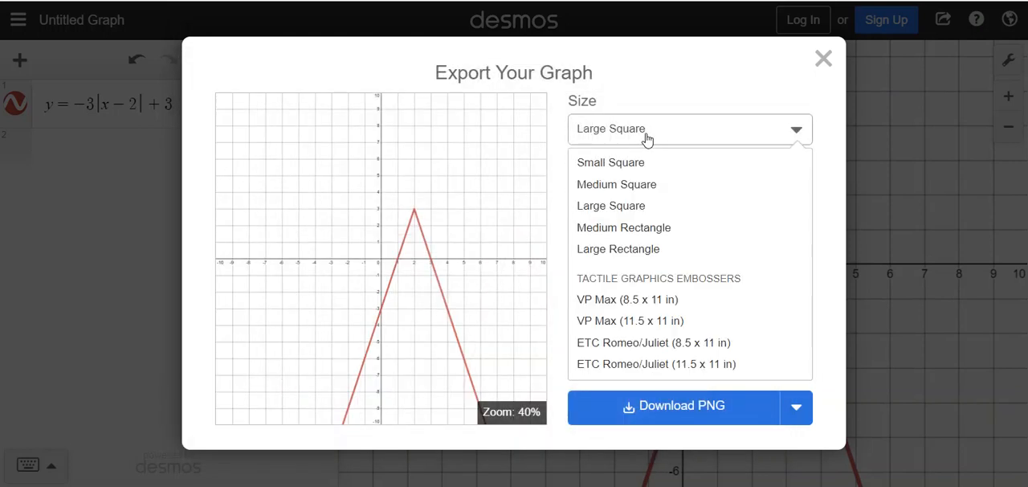
pyautogui.click(647, 140)
# - Download the Large Square graph as a PNG and open the downloaded image for editing in Photos
pyautogui.click(711, 402)
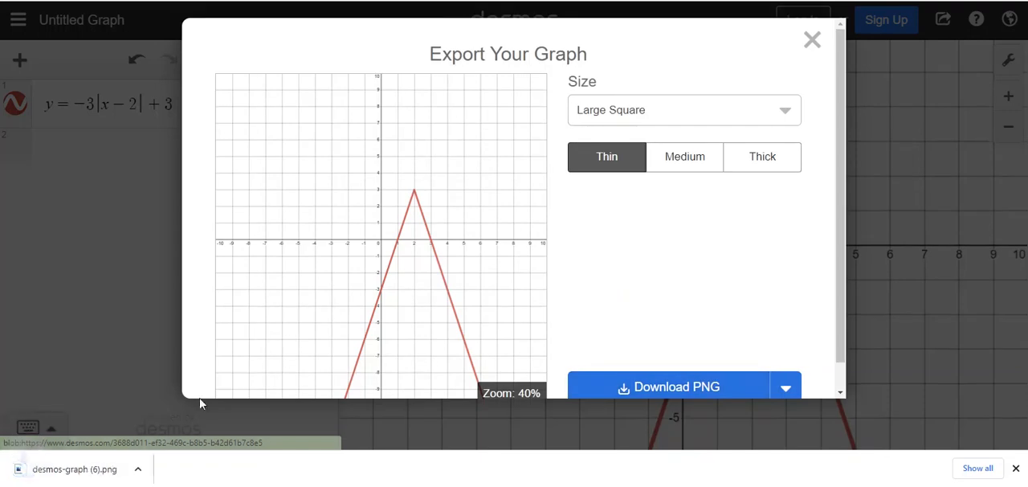
pyautogui.click(70, 468)
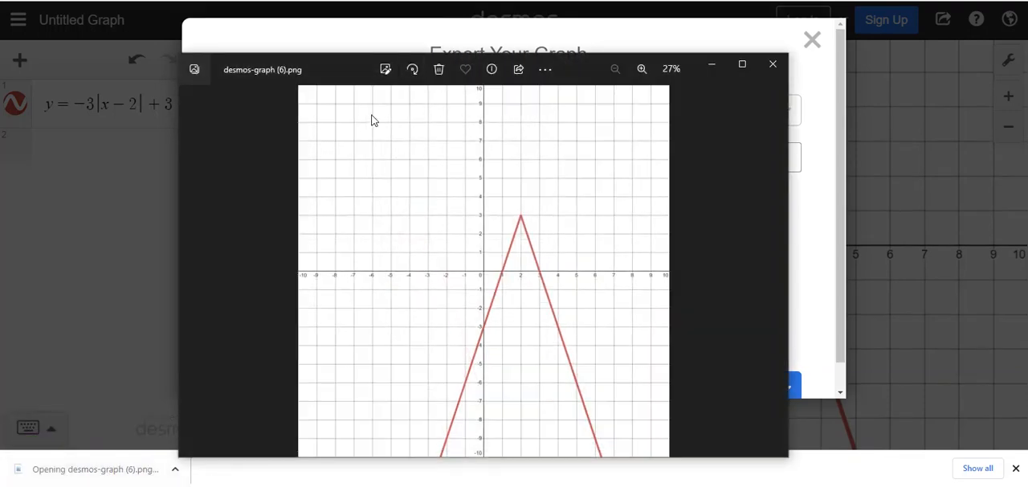
pyautogui.click(385, 70)
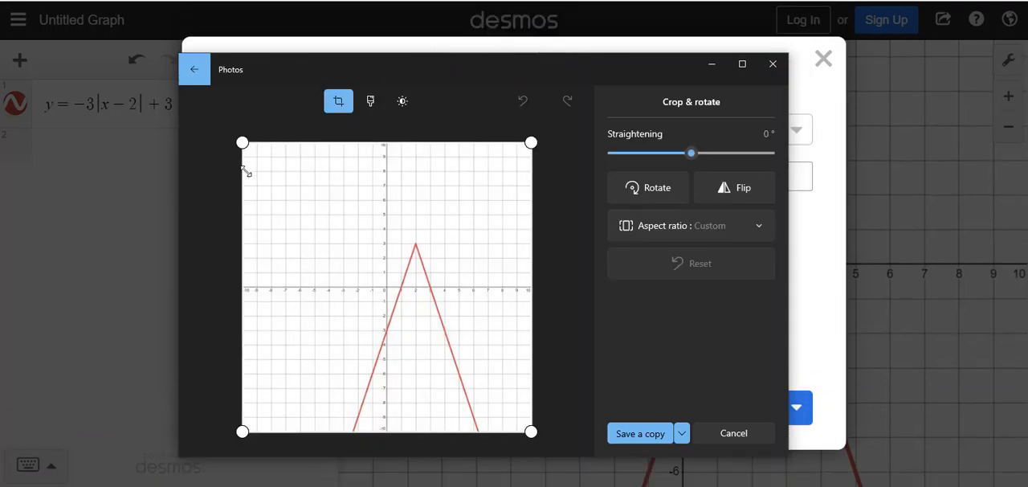
# - Crop the graph image to about −5 to 5 on both axes and save it over the original file
pyautogui.moveTo(243, 142); pyautogui.dragTo(311, 205)
pyautogui.moveTo(530, 433); pyautogui.dragTo(351, 379)
pyautogui.moveTo(319, 142); pyautogui.dragTo(279, 213)
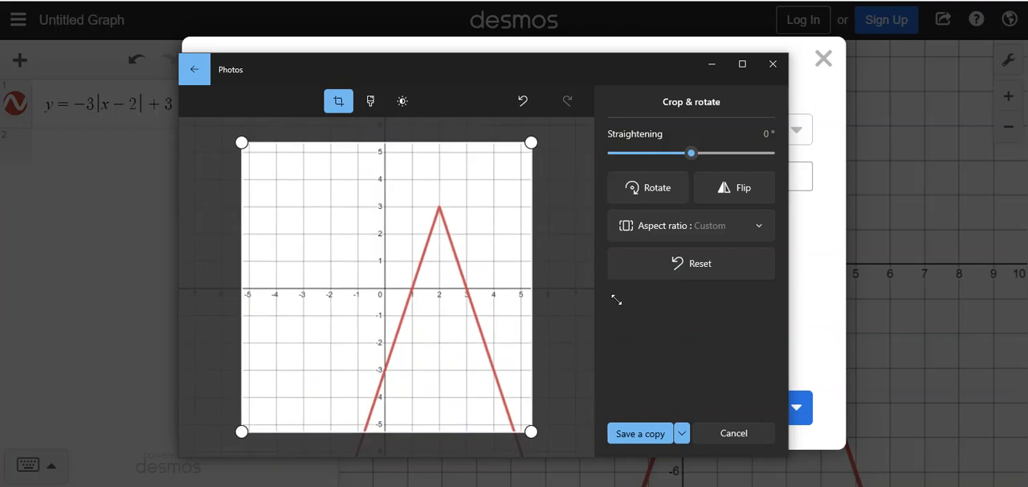
pyautogui.moveTo(530, 145); pyautogui.dragTo(525, 148)
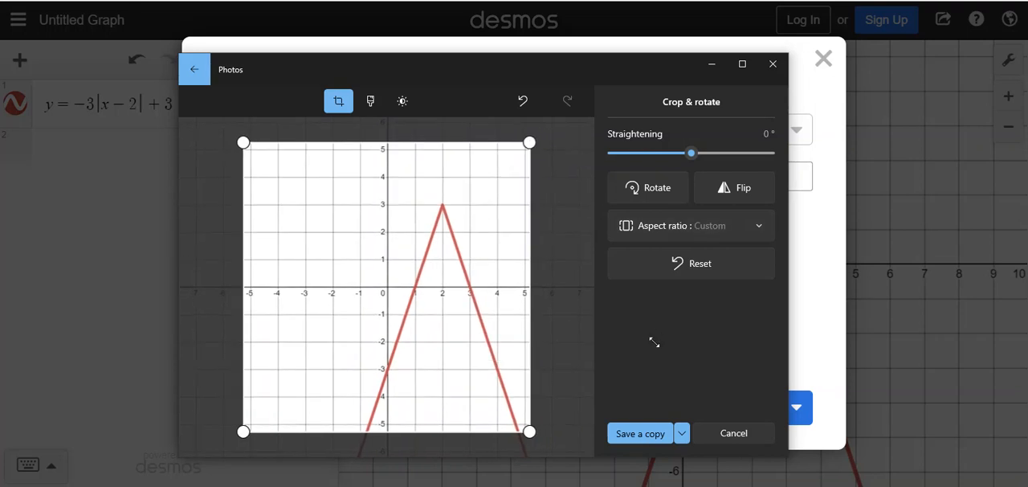
pyautogui.click(682, 433)
pyautogui.click(648, 410)
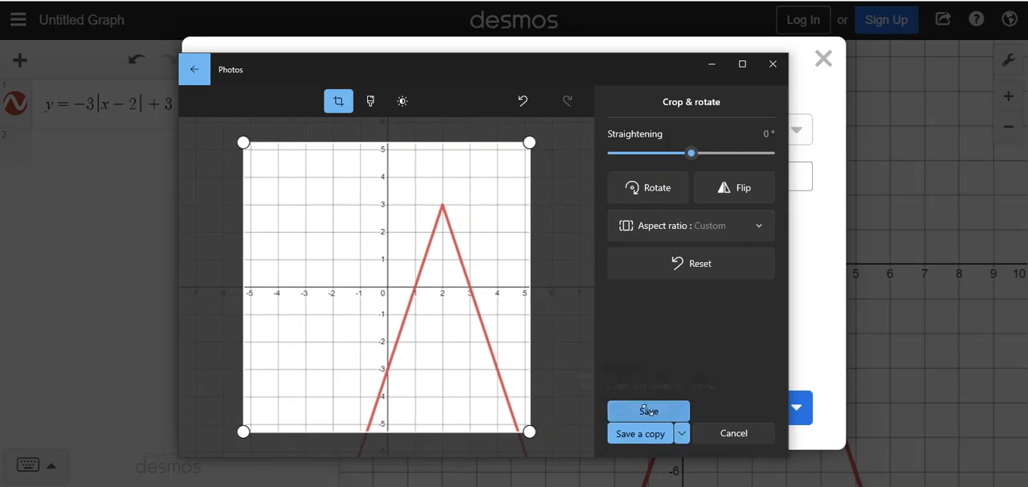
pyautogui.click(652, 410)
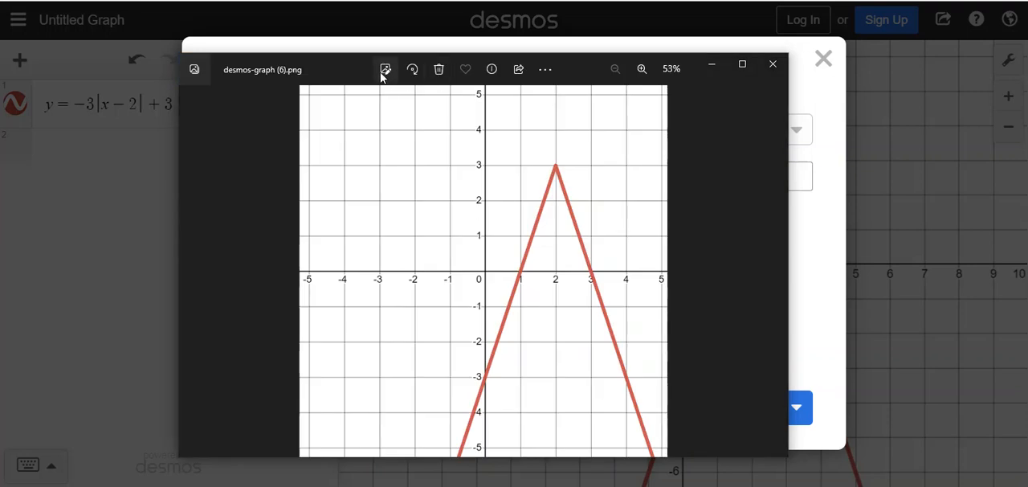
# - Try drawing a red freehand zigzag across the x-axis of the image, erase all ink and leave drawing mode
pyautogui.click(555, 71)
pyautogui.click(384, 157)
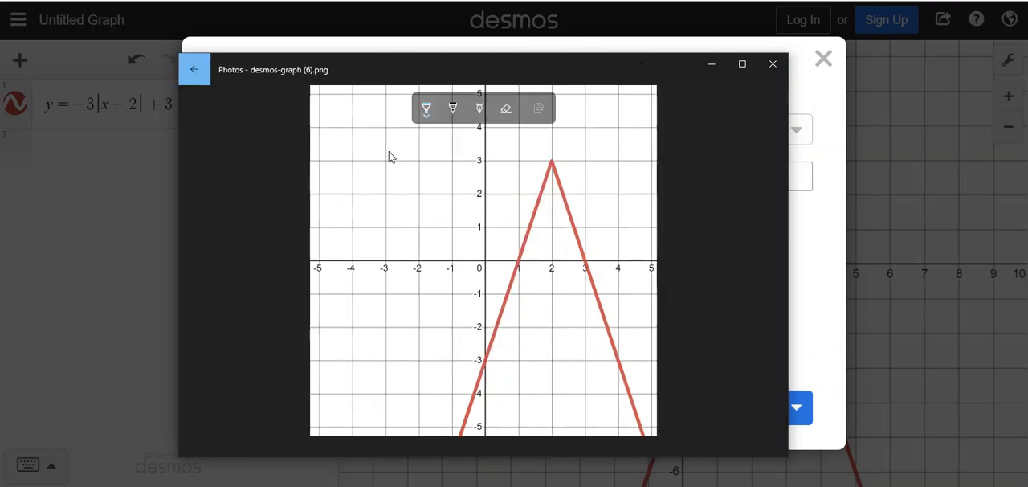
pyautogui.click(427, 117)
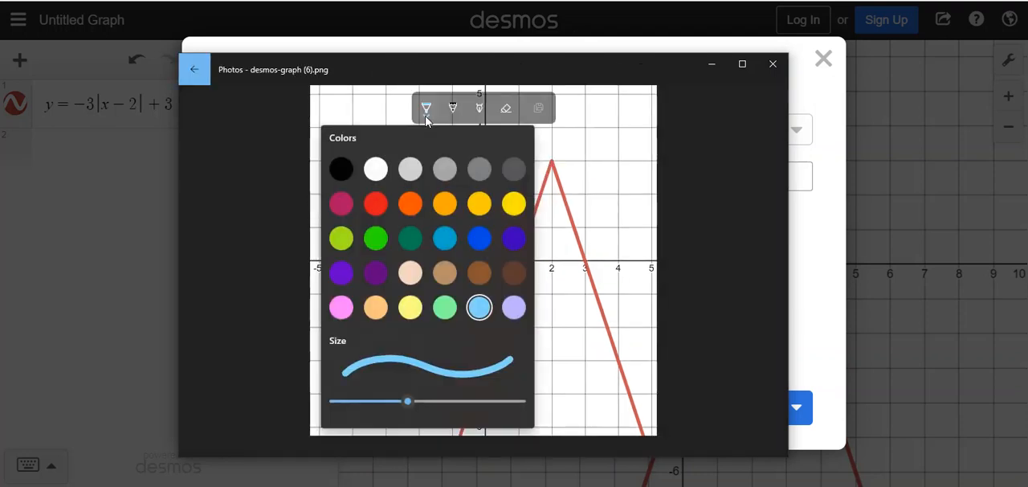
pyautogui.click(374, 206)
pyautogui.moveTo(454, 231)
pyautogui.mouseDown()
pyautogui.moveTo(460, 269)
pyautogui.moveTo(582, 270)
pyautogui.mouseUp()
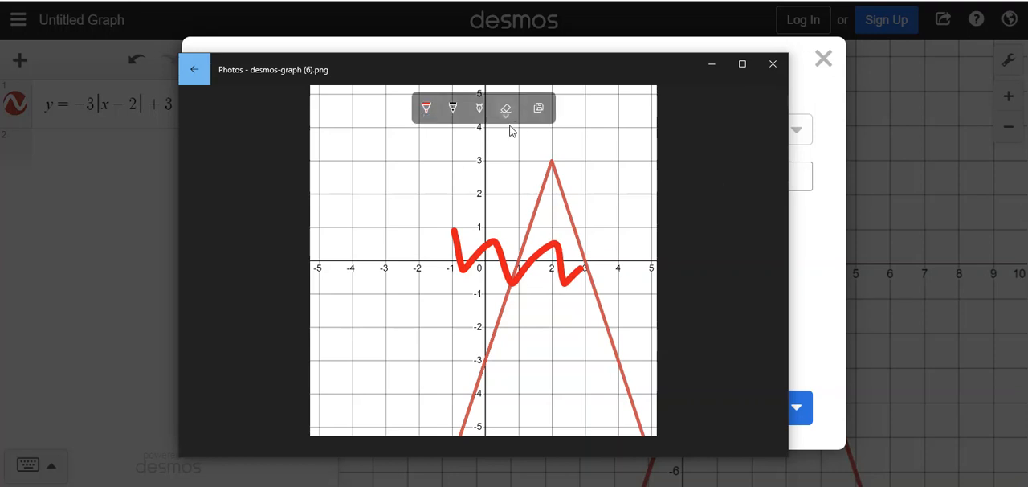
pyautogui.click(505, 114)
pyautogui.click(505, 142)
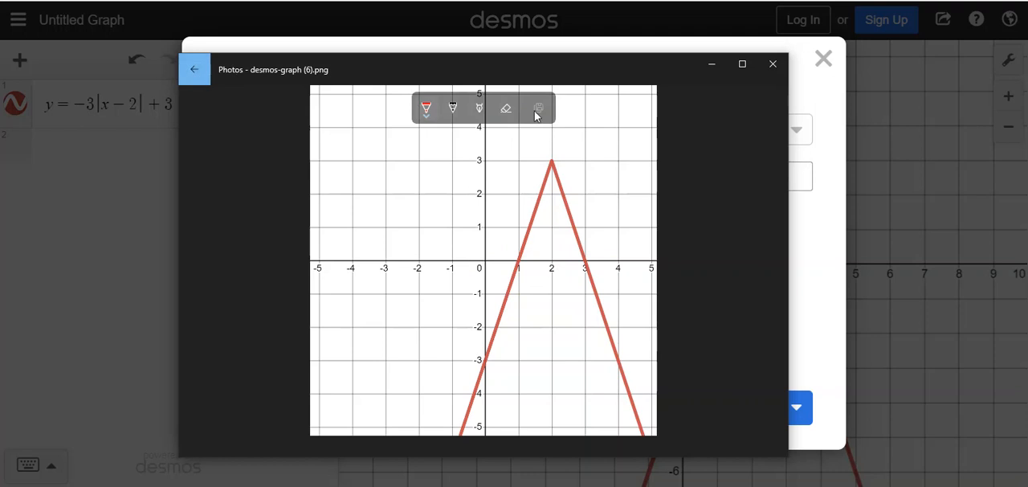
pyautogui.click(193, 69)
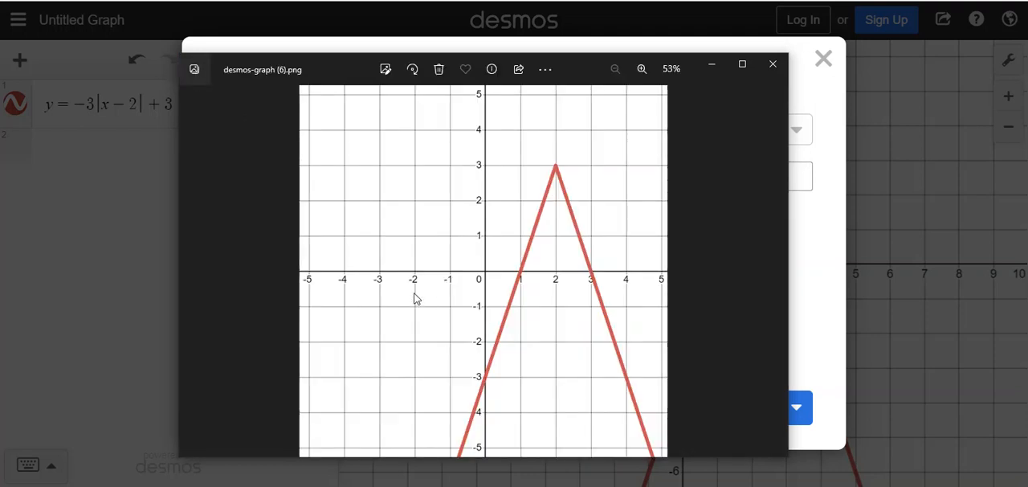
# - Copy the cropped graph image file to the clipboard through the Photos sharing options
pyautogui.click(520, 69)
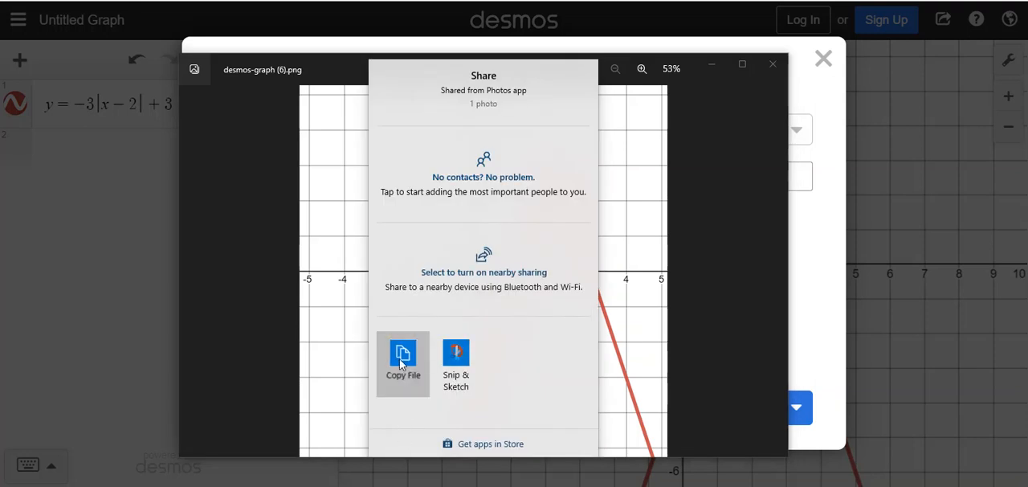
pyautogui.click(402, 364)
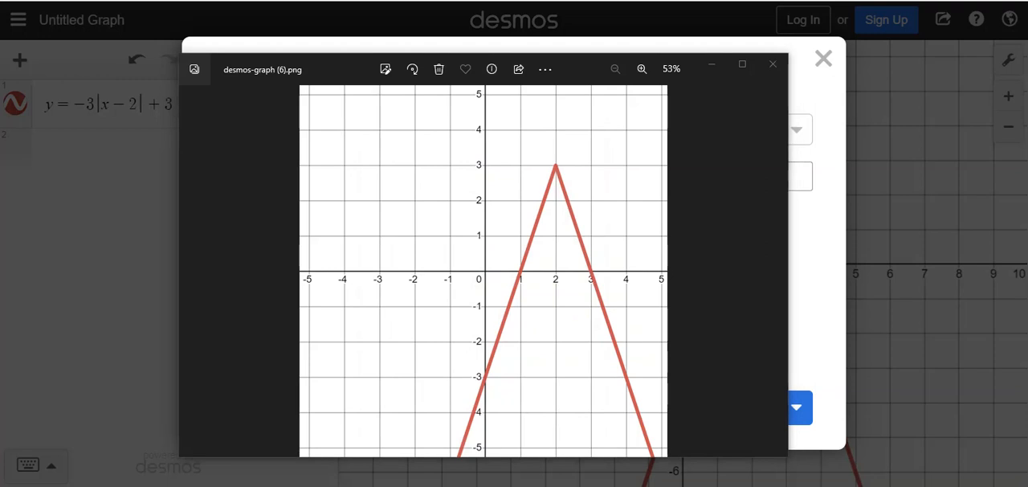
# - Switch to the Word document AFDA U5 Test A (DRAFT).doc and place the cursor on the blank line above question 12
pyautogui.moveTo(0, 50); pyautogui.dragTo(497, 51)
pyautogui.scroll(-3, 411, 256)
pyautogui.scroll(-3, 411, 255)
pyautogui.scroll(2, 411, 257)
pyautogui.scroll(-2, 401, 257)
pyautogui.click(385, 251)
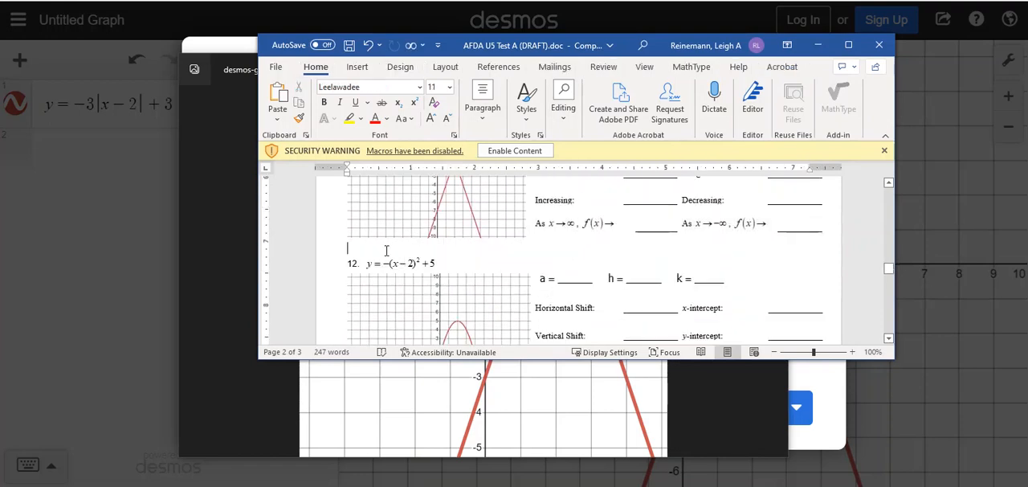